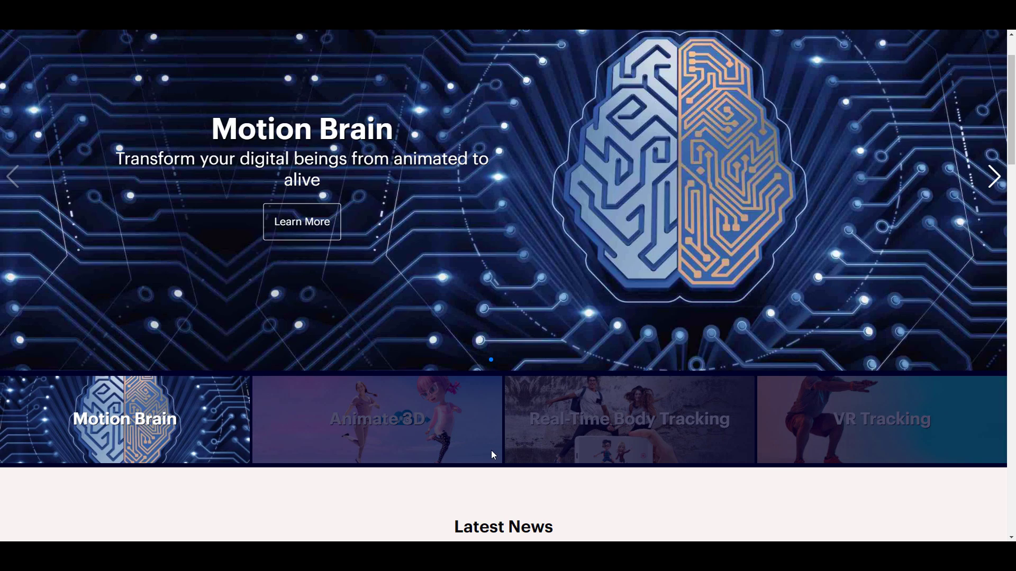
Go to the Animate 3D product page from the Products menu and choose Sign Up for Free
scroll(493, 455, down, 2)
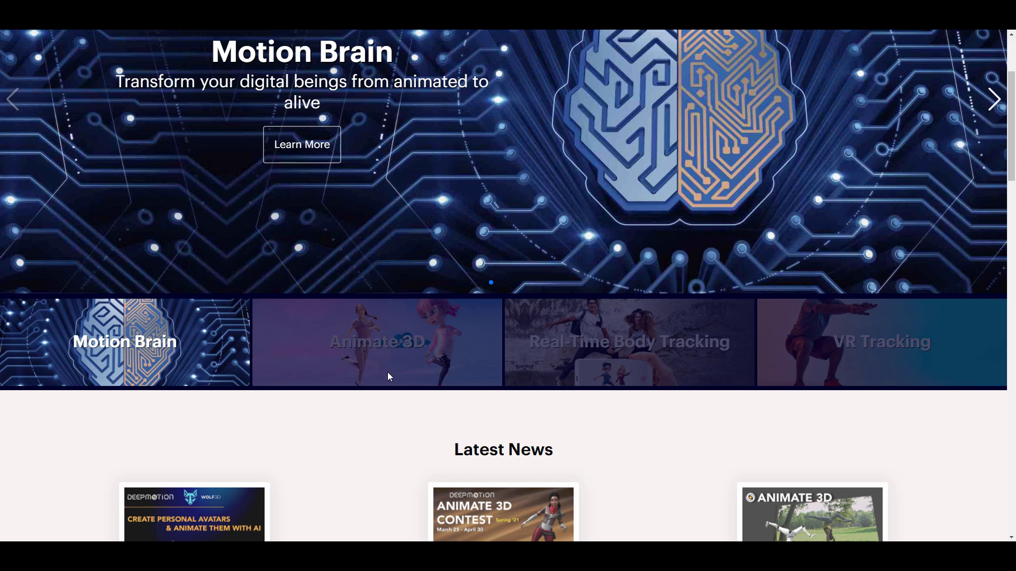
scroll(388, 372, down, 3)
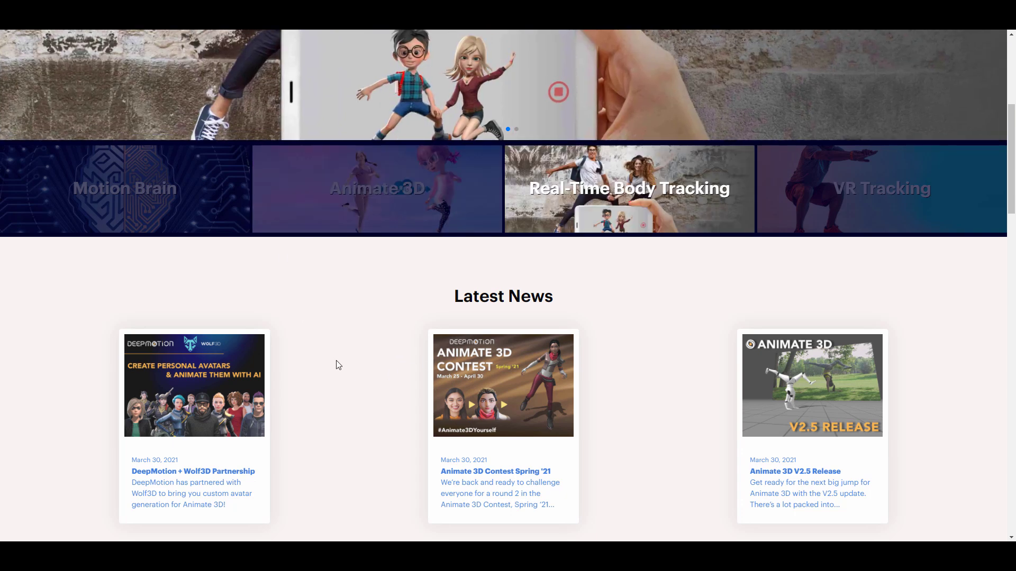
scroll(456, 465, up, 5)
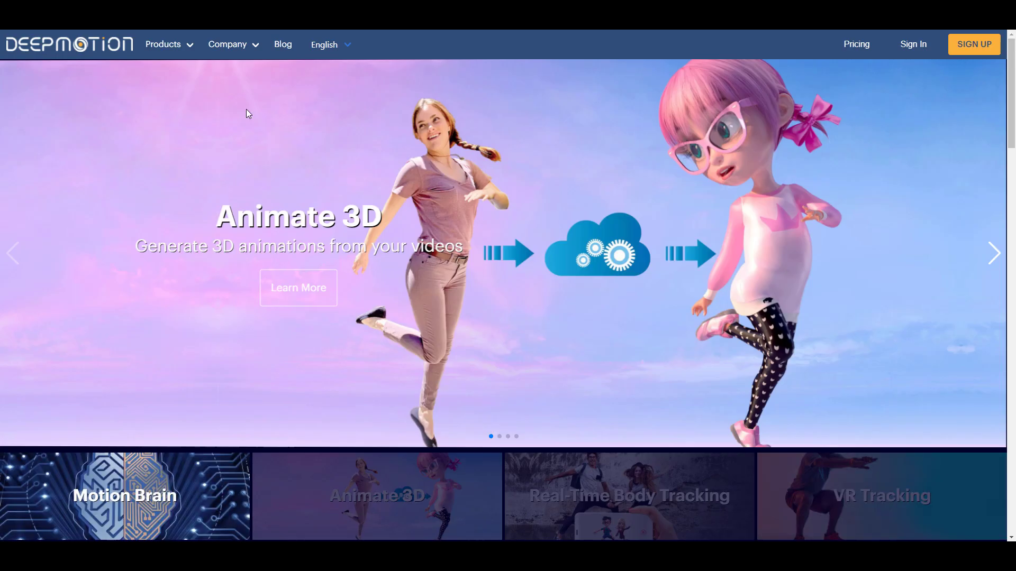
mouse_move(177, 45)
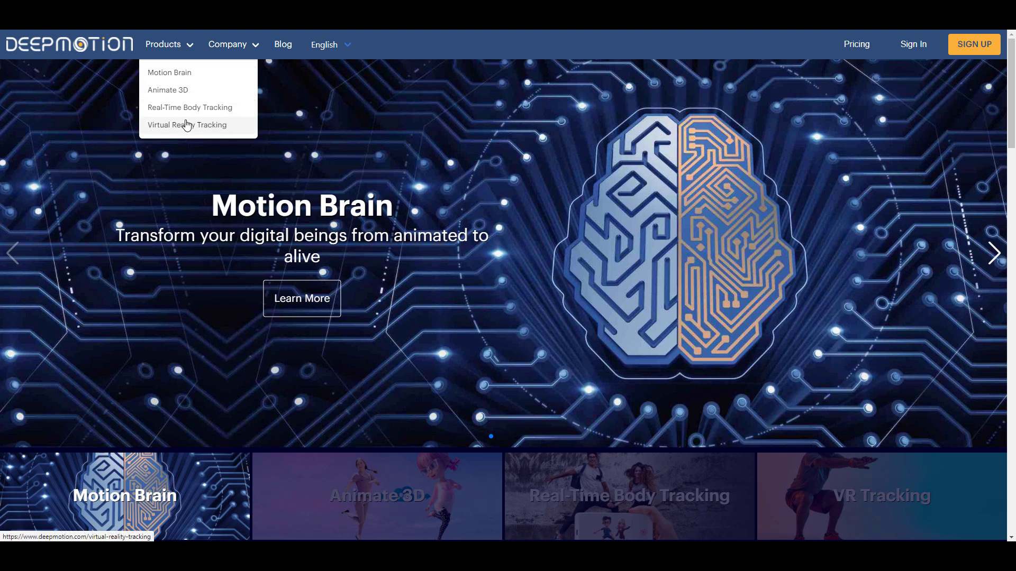
click(169, 93)
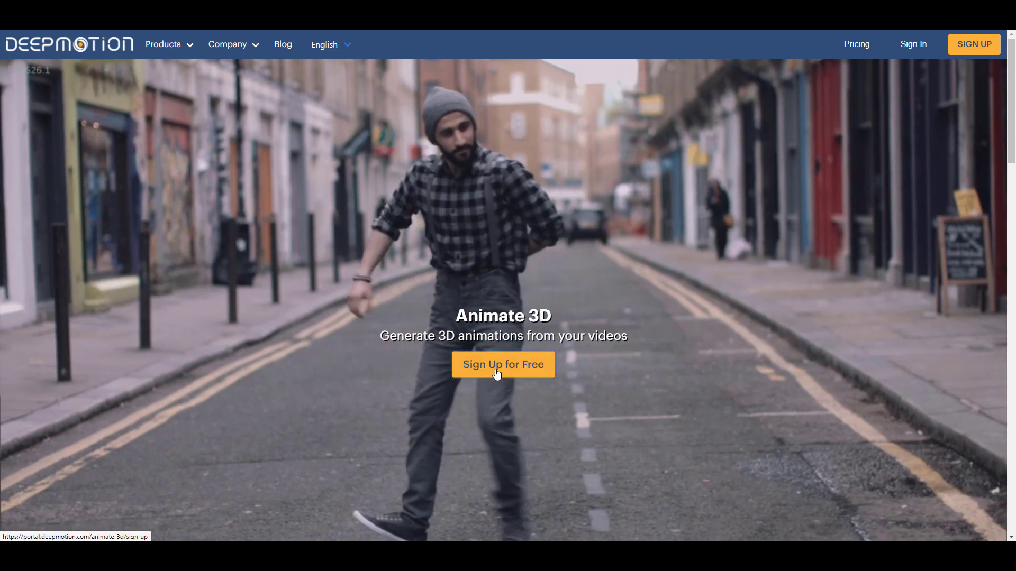
click(497, 373)
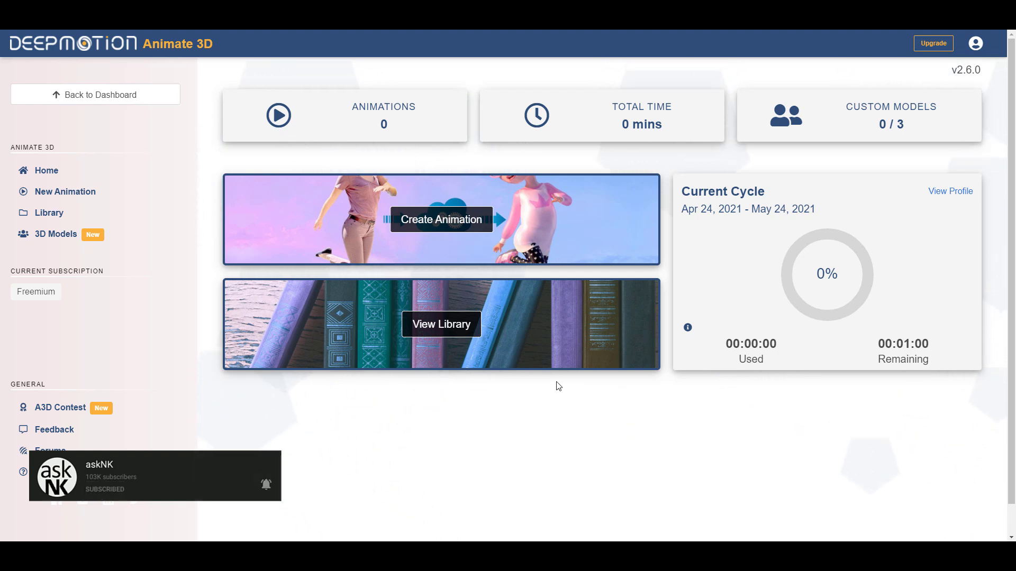
Open the Manage 3D Models page from the 3D Models sidebar entry
click(62, 242)
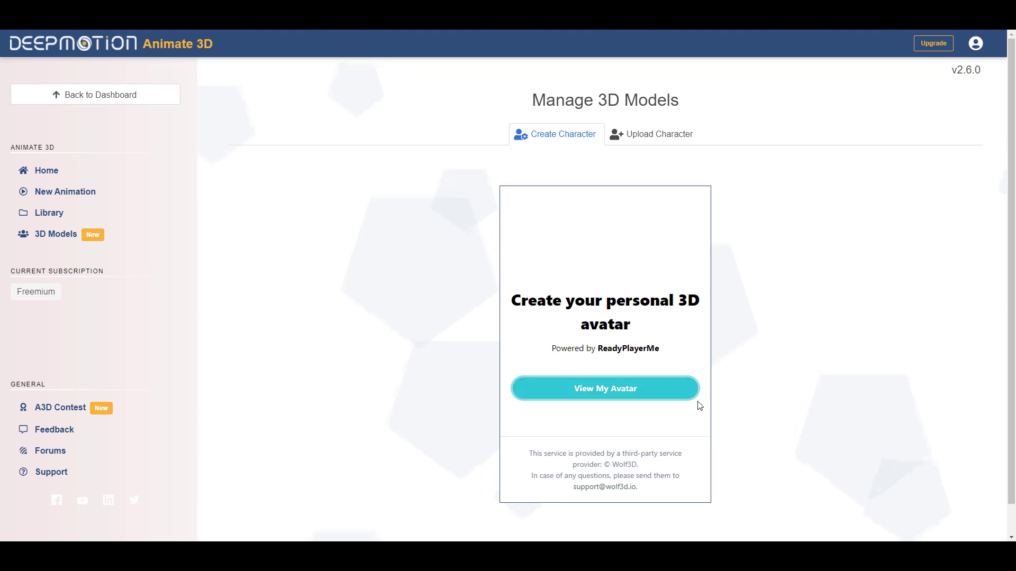
Create a masculine ReadyPlayerMe avatar, continuing without a selfie photo
click(610, 394)
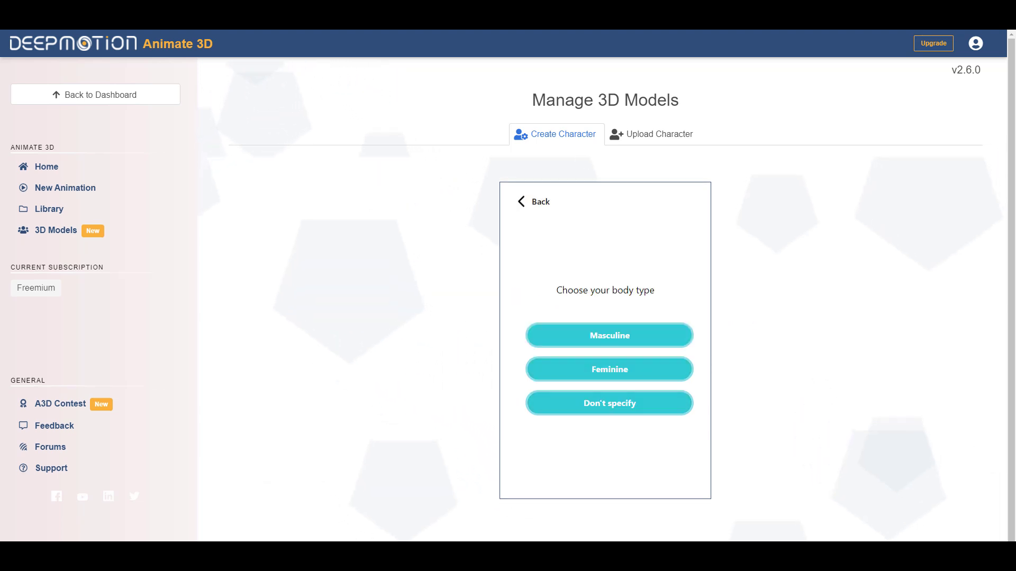
click(626, 332)
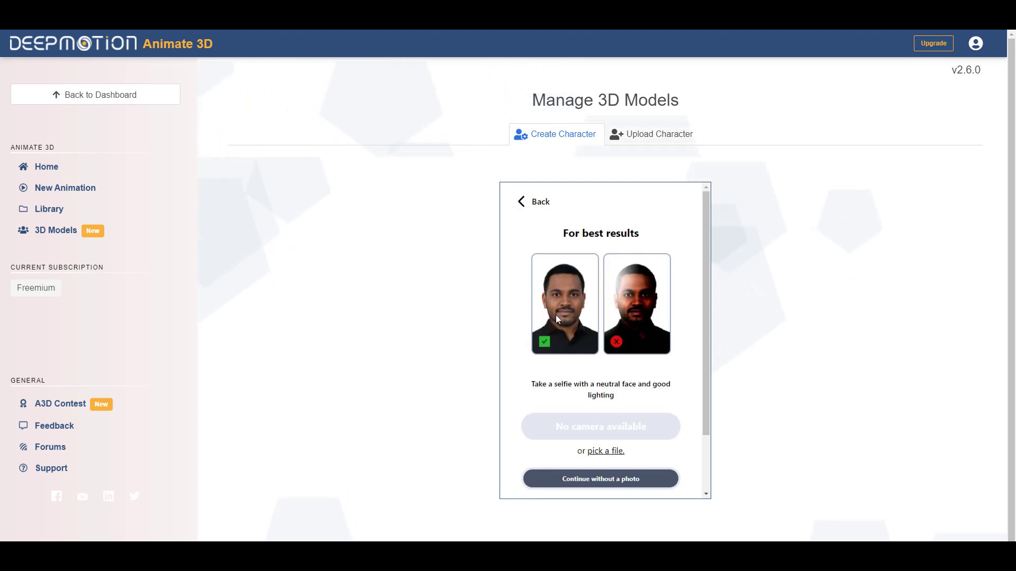
scroll(685, 365, down, 2)
scroll(685, 366, up, 2)
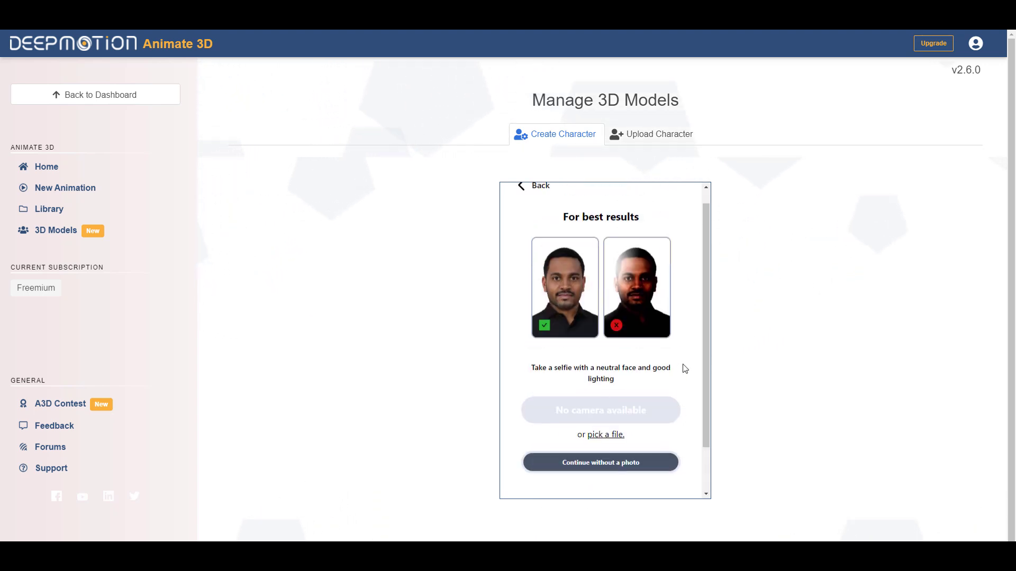
scroll(685, 367, down, 2)
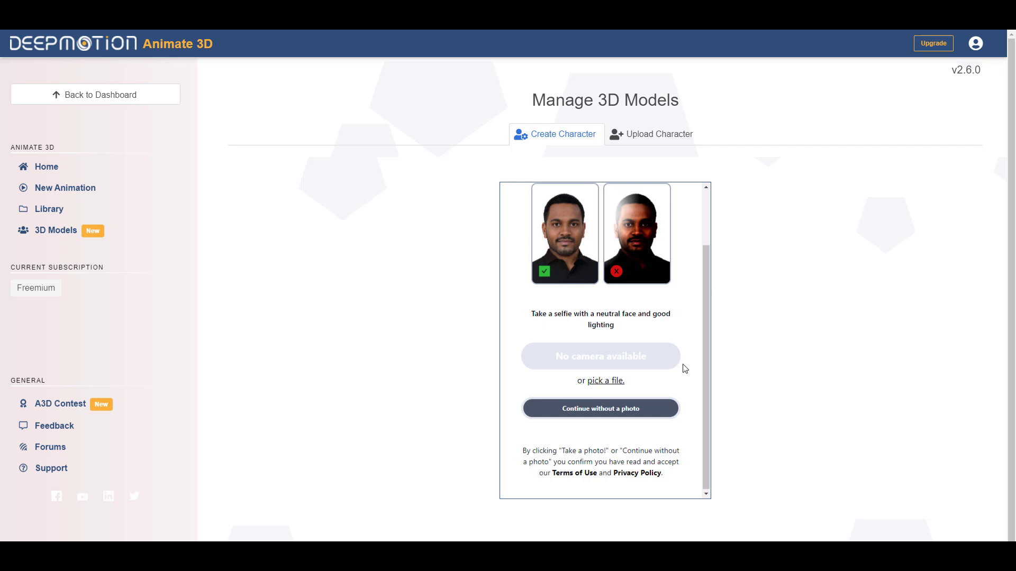
click(594, 409)
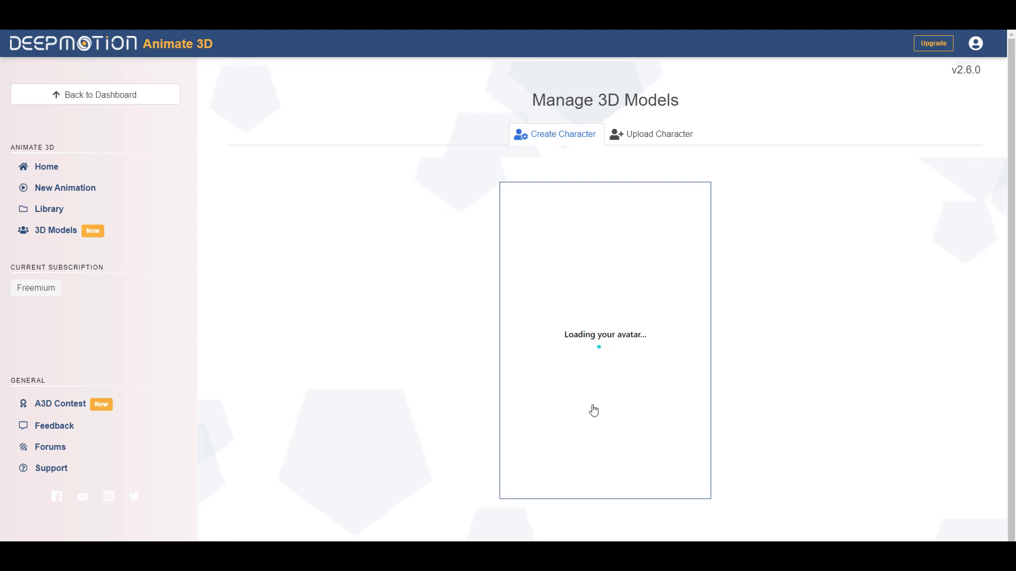
Rotate the avatar preview, try a few hairstyles, and settle on the afro
drag(652, 357, 700, 319)
drag(623, 303, 567, 311)
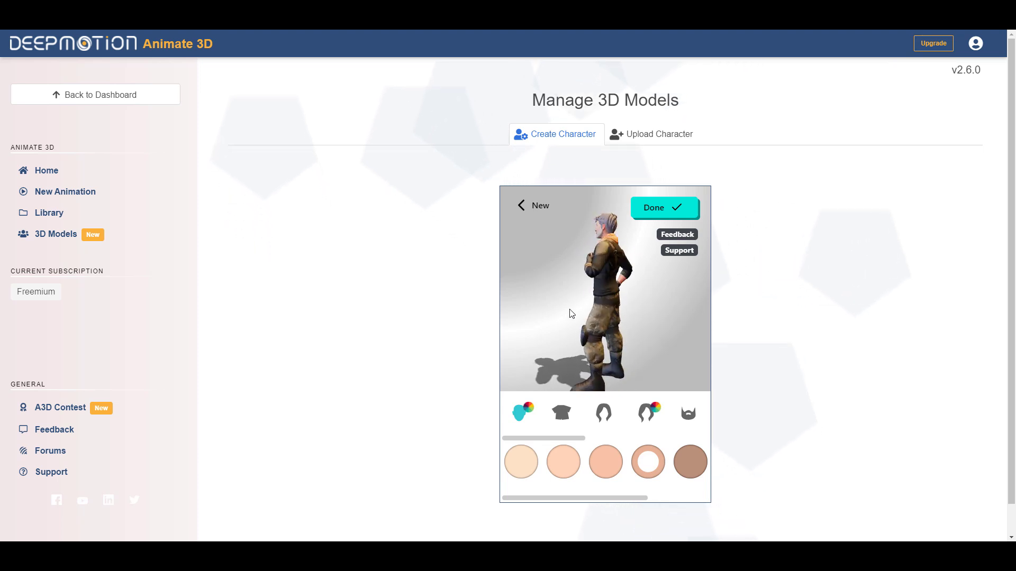
scroll(609, 299, up, 5)
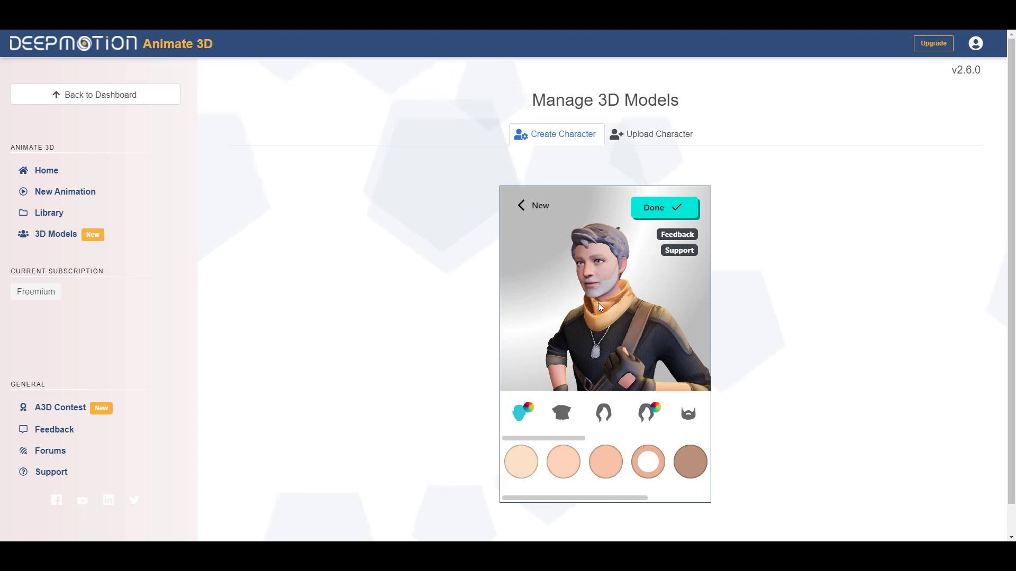
scroll(598, 318, down, 3)
click(607, 413)
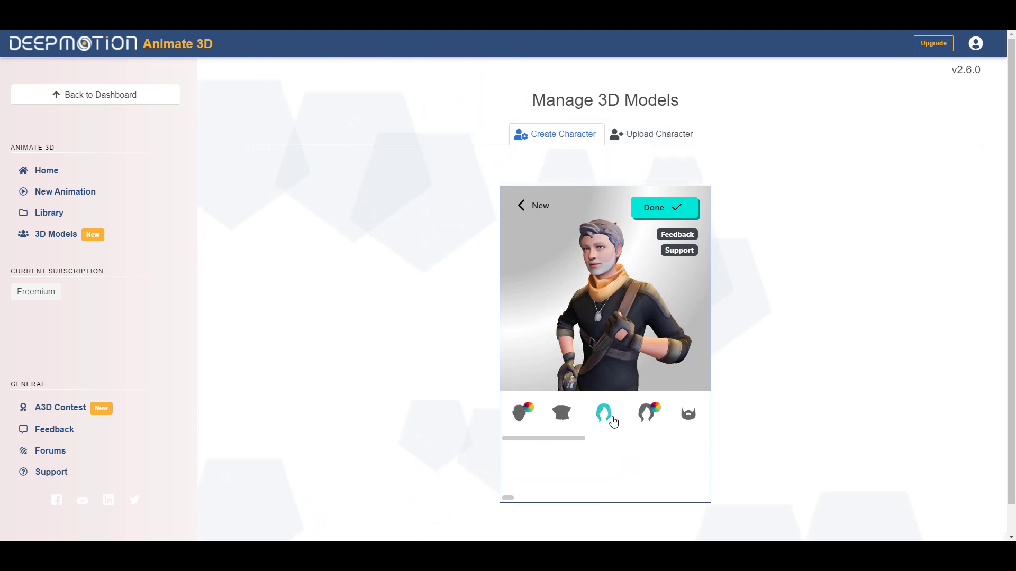
click(683, 475)
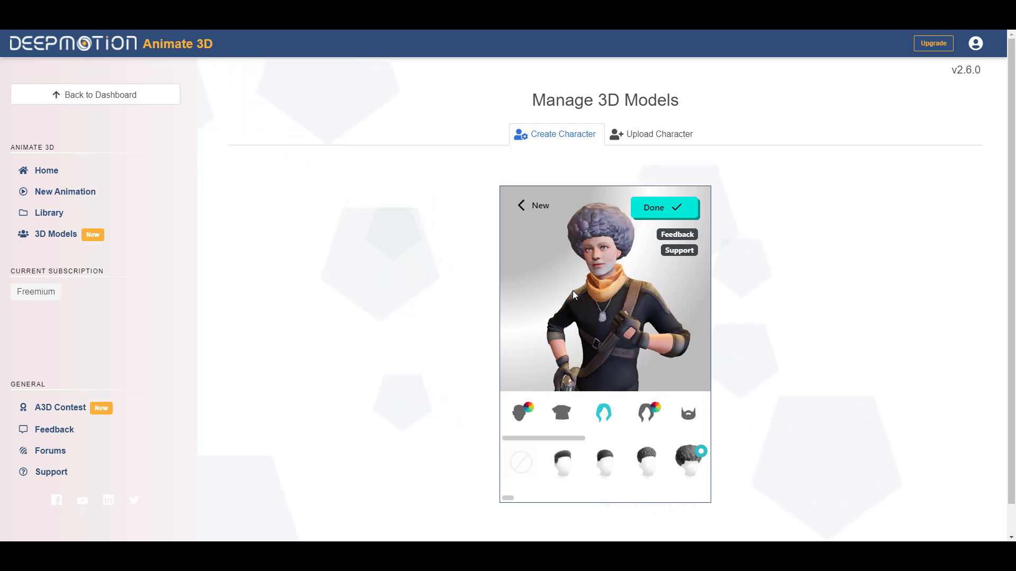
click(646, 463)
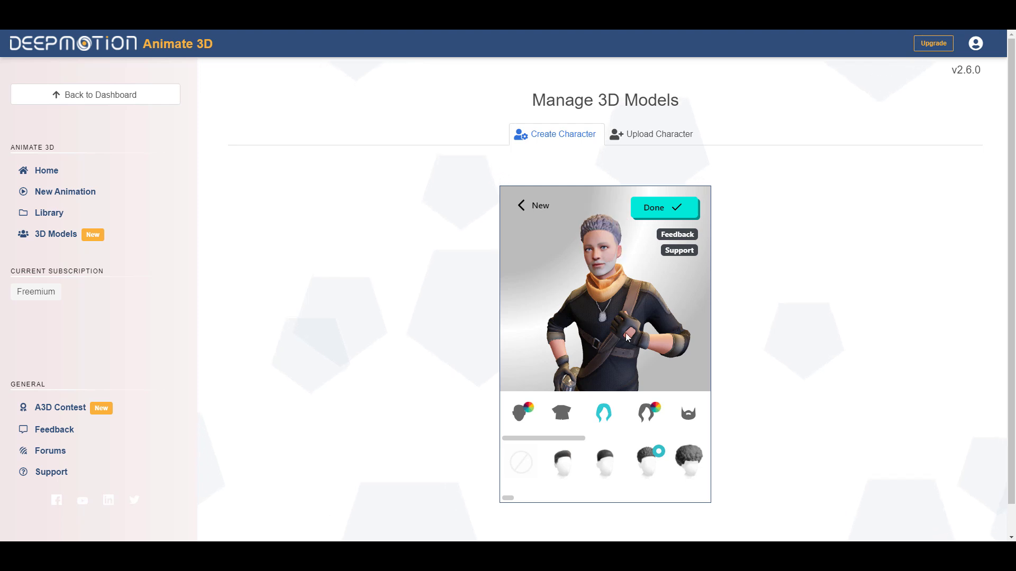
click(691, 470)
click(562, 413)
Dress the avatar in the grey logo T-shirt instead of the white shirt with tie
click(563, 461)
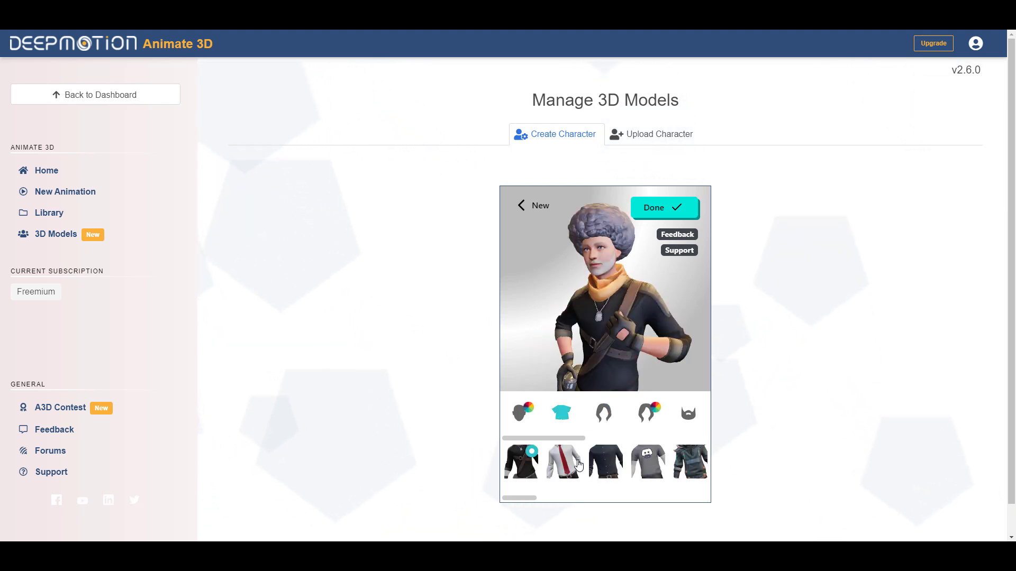
scroll(585, 329, down, 5)
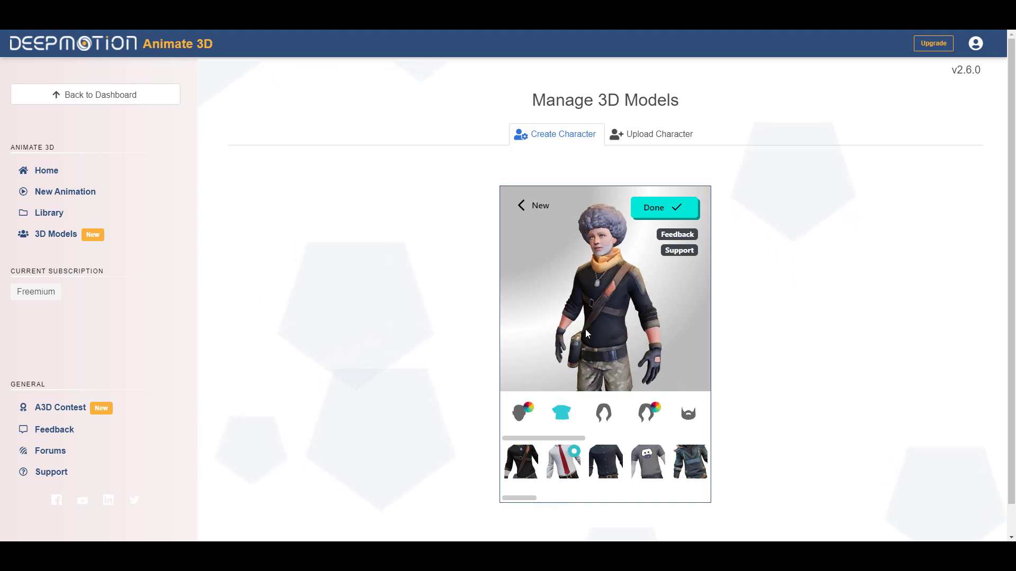
click(654, 465)
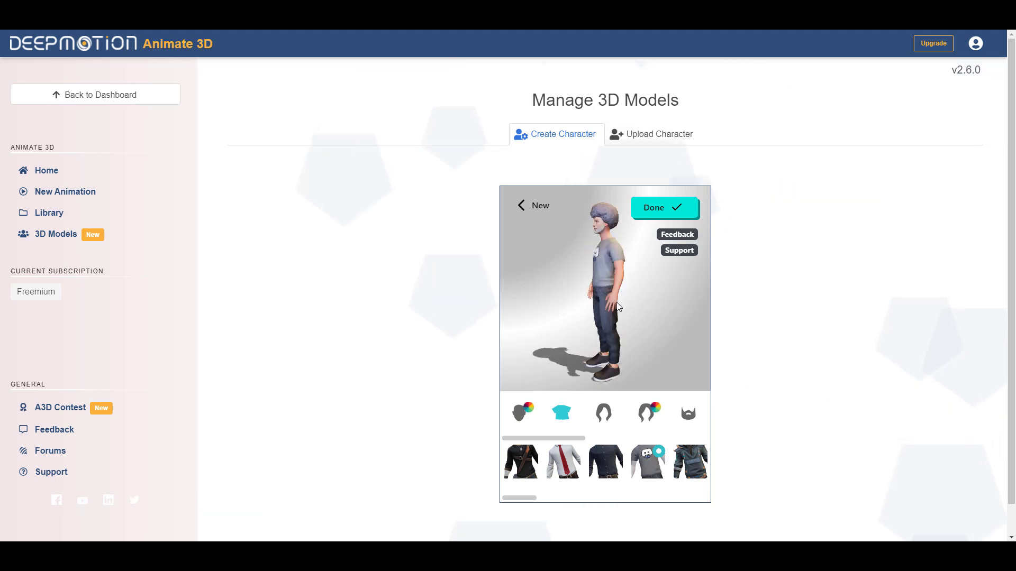
Give the avatar the third beard style and rotate the preview to check it
click(688, 417)
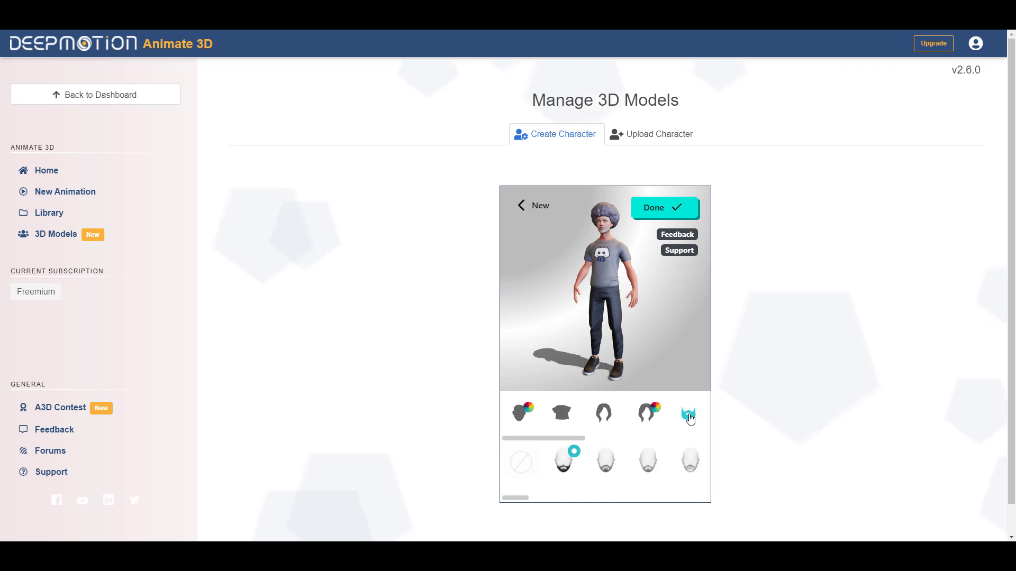
scroll(610, 243, up, 3)
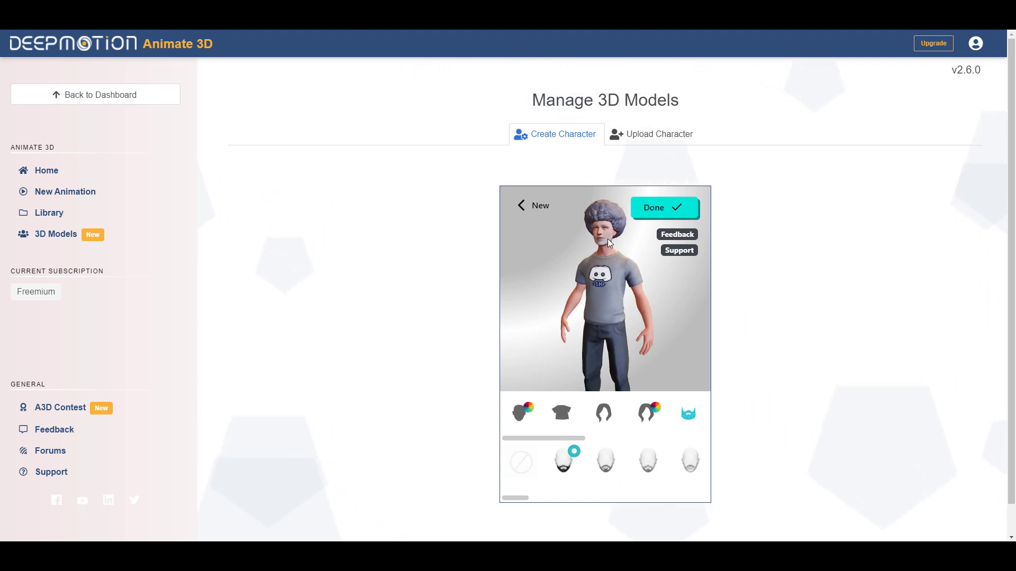
scroll(609, 244, up, 3)
click(606, 462)
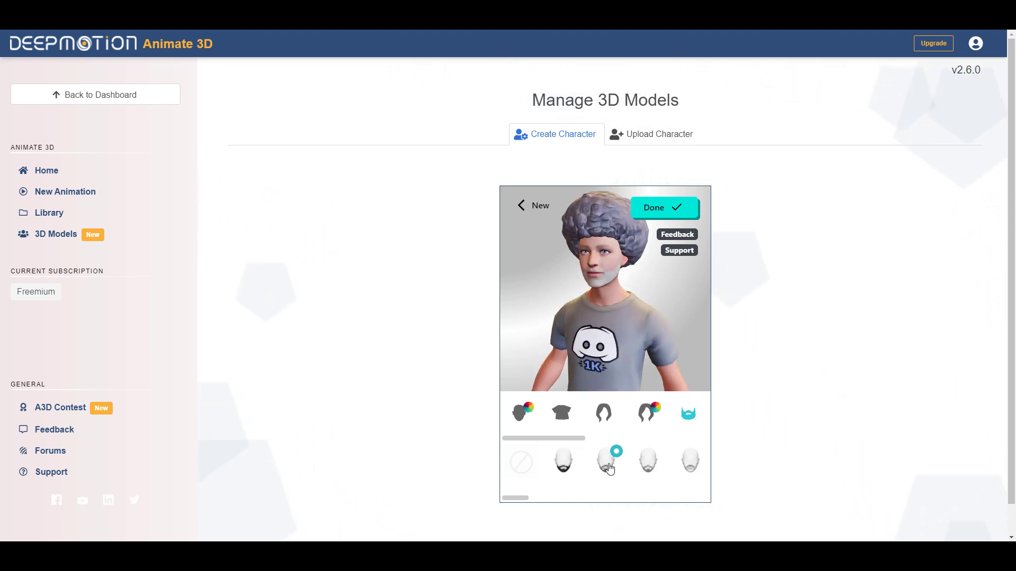
mouse_move(660, 329)
mouse_down()
mouse_move(605, 335)
mouse_move(671, 328)
mouse_move(647, 324)
mouse_up()
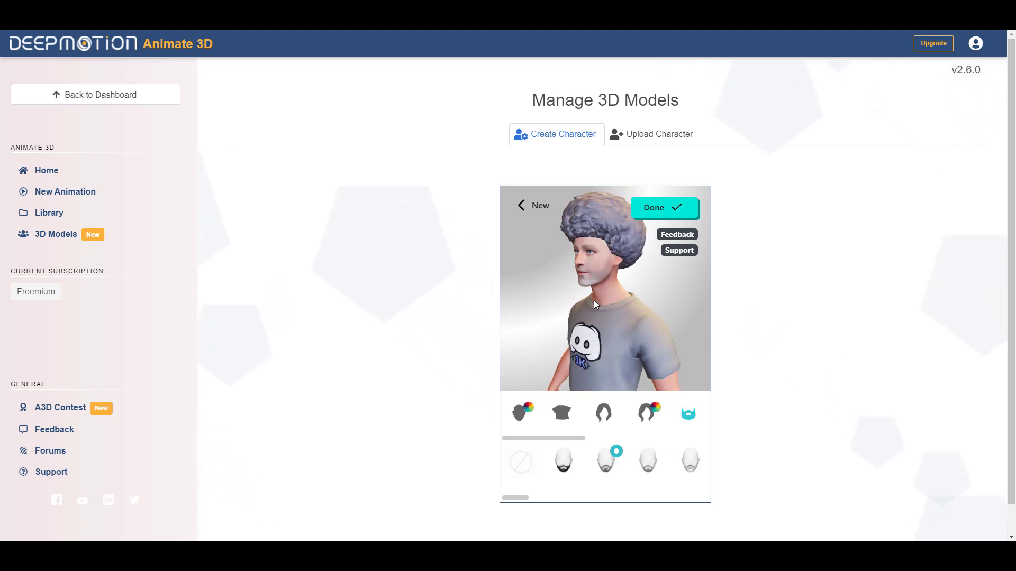
scroll(598, 442, right, 4)
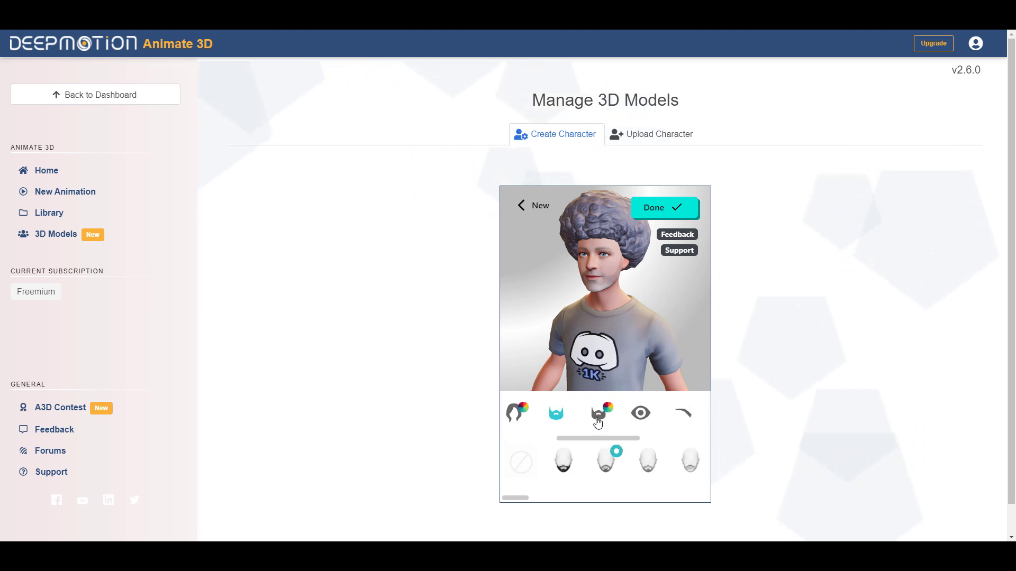
Colour the beard dark brown and add black sunglasses to the avatar
click(600, 414)
click(607, 468)
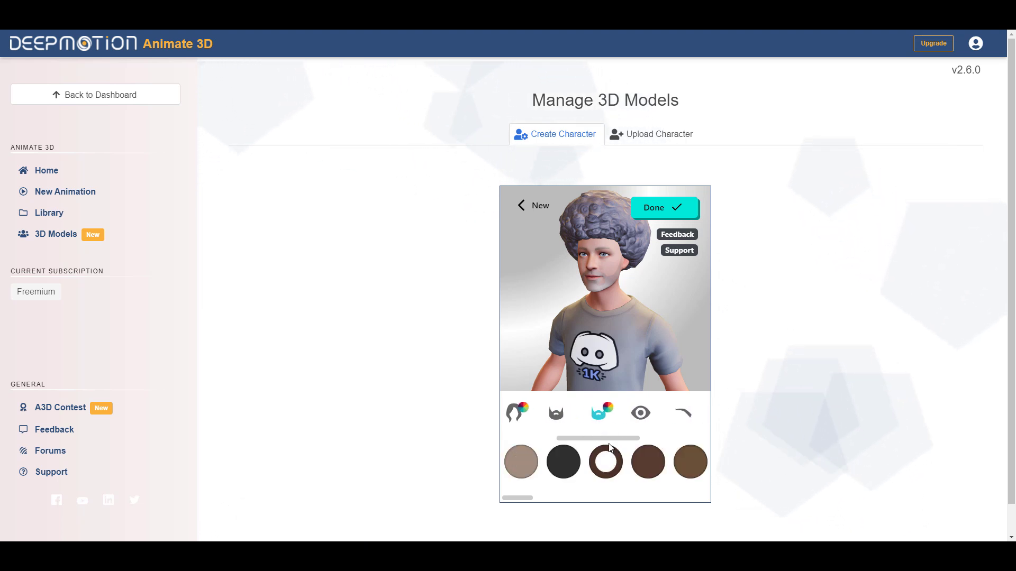
drag(605, 437, 670, 446)
click(613, 413)
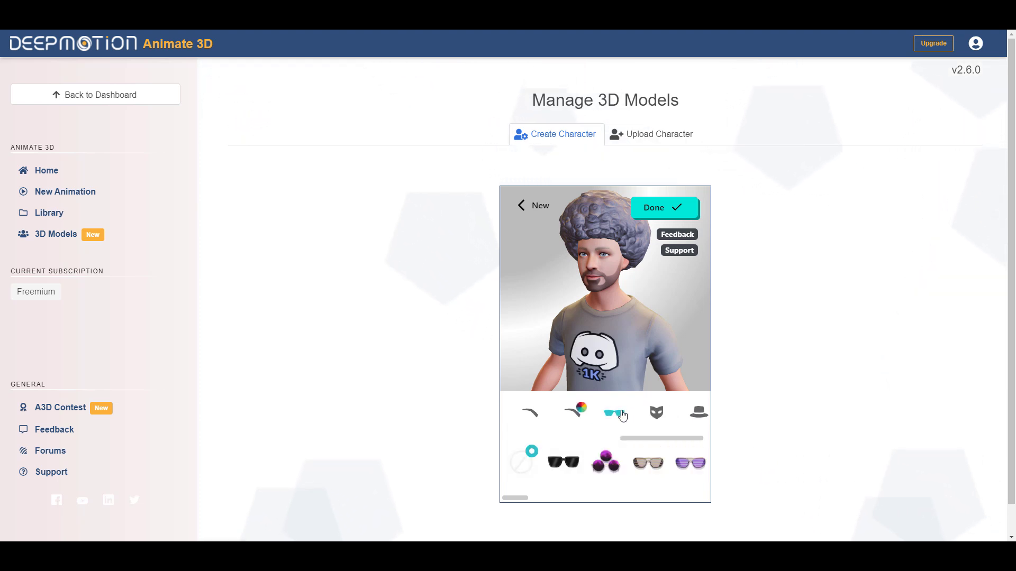
click(576, 460)
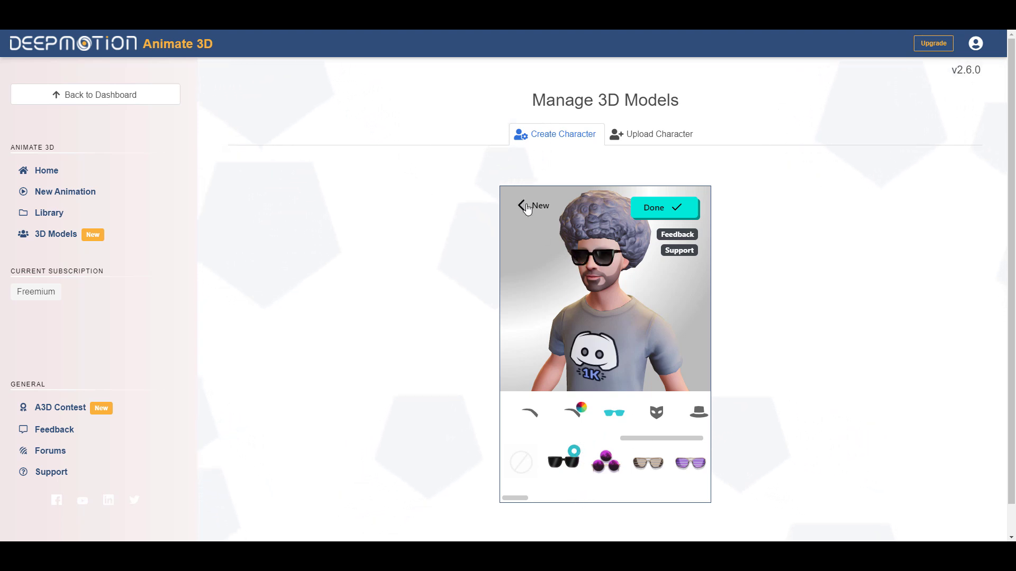
Click Done in the avatar editor so the Name Your New Character prompt appears
click(669, 209)
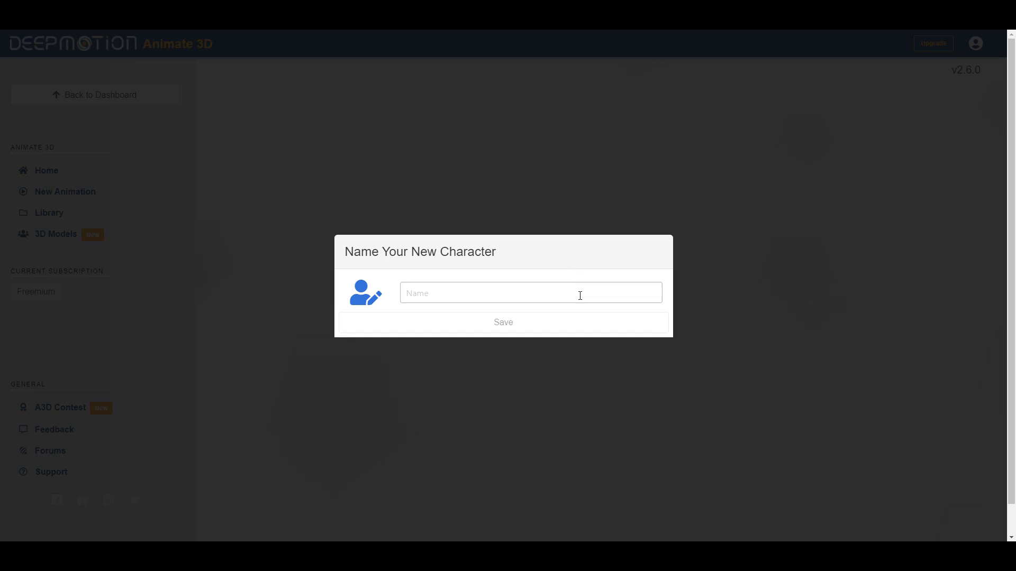
Name the character 'Abel', save it, and dismiss the success confirmation
text(A)
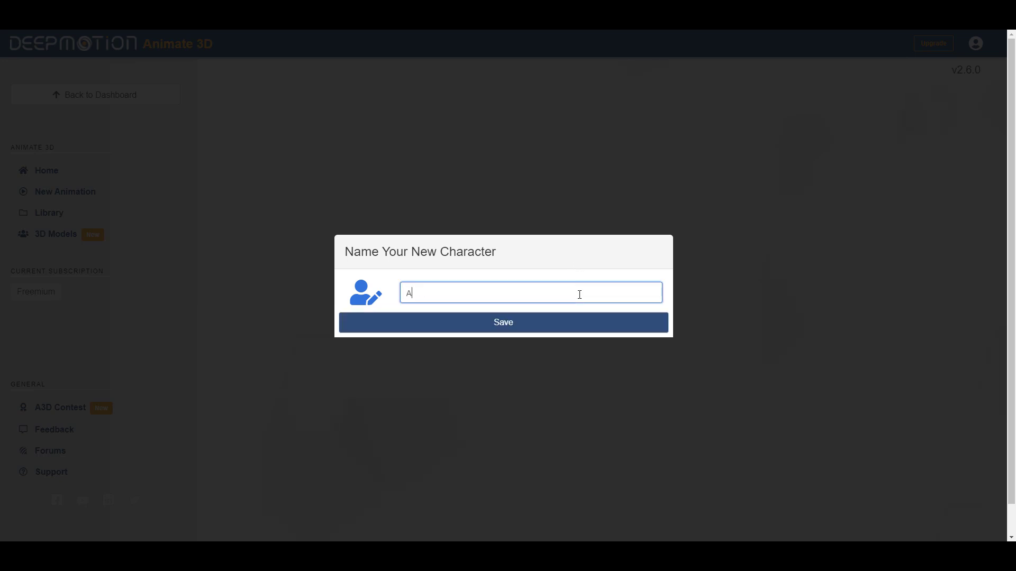
text(bel)
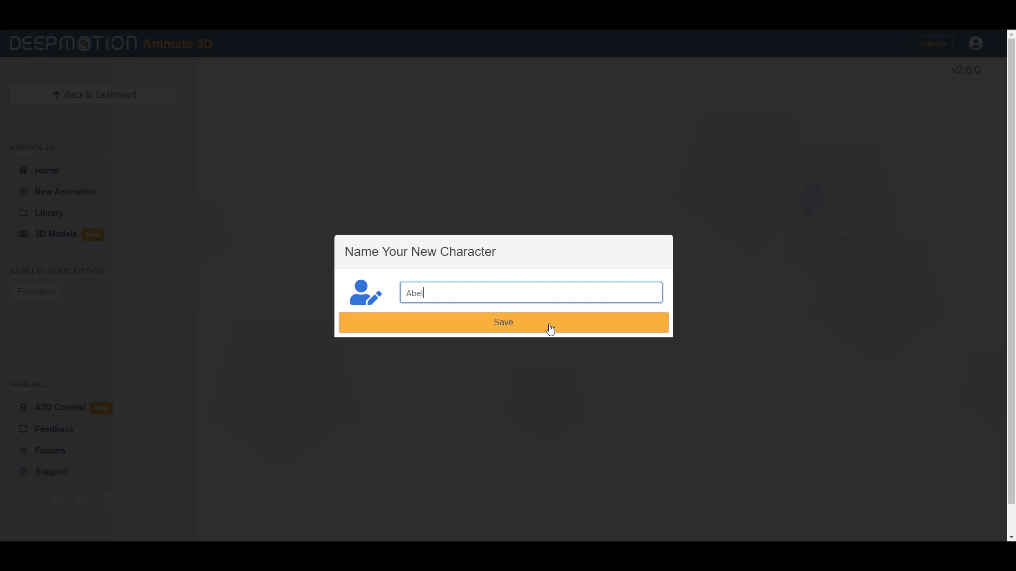
click(550, 329)
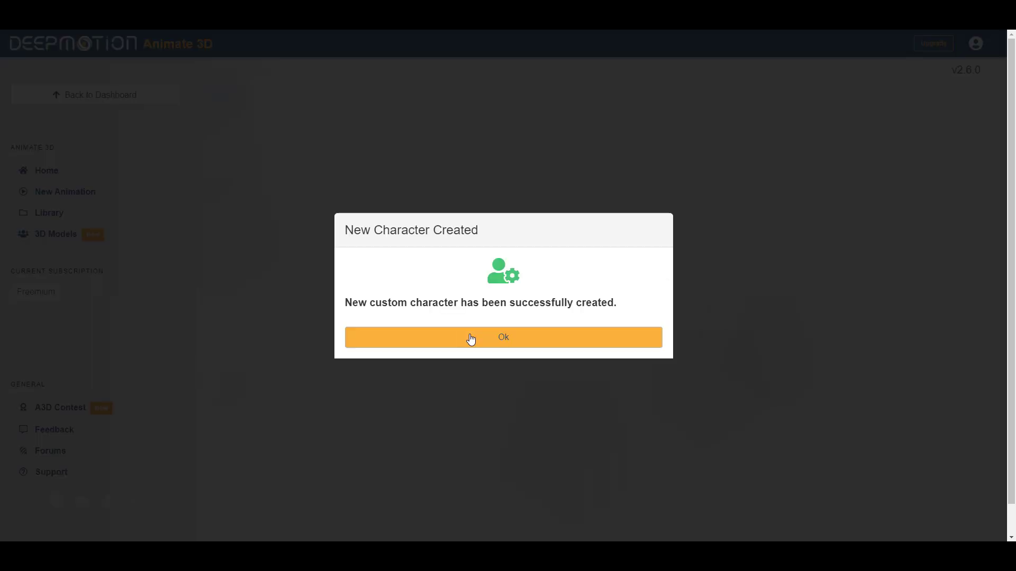
click(471, 339)
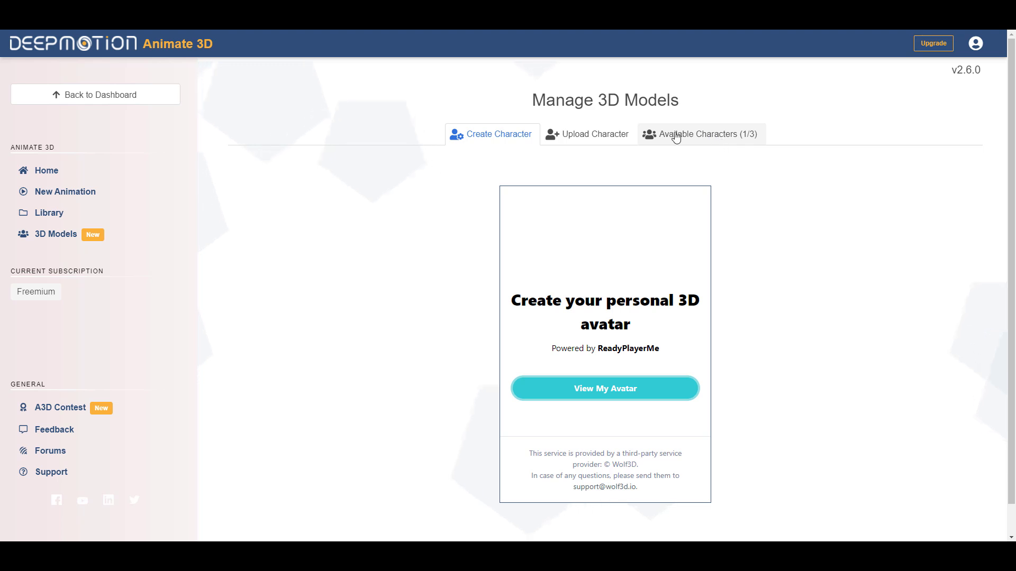
Confirm Abel is listed under Available Characters, then switch to Upload Character
click(721, 138)
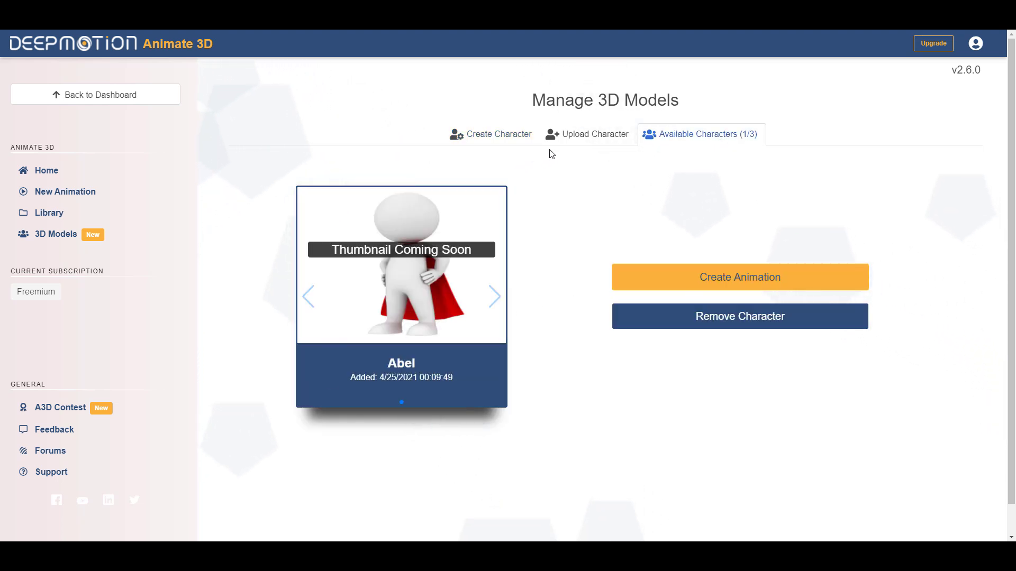
click(597, 139)
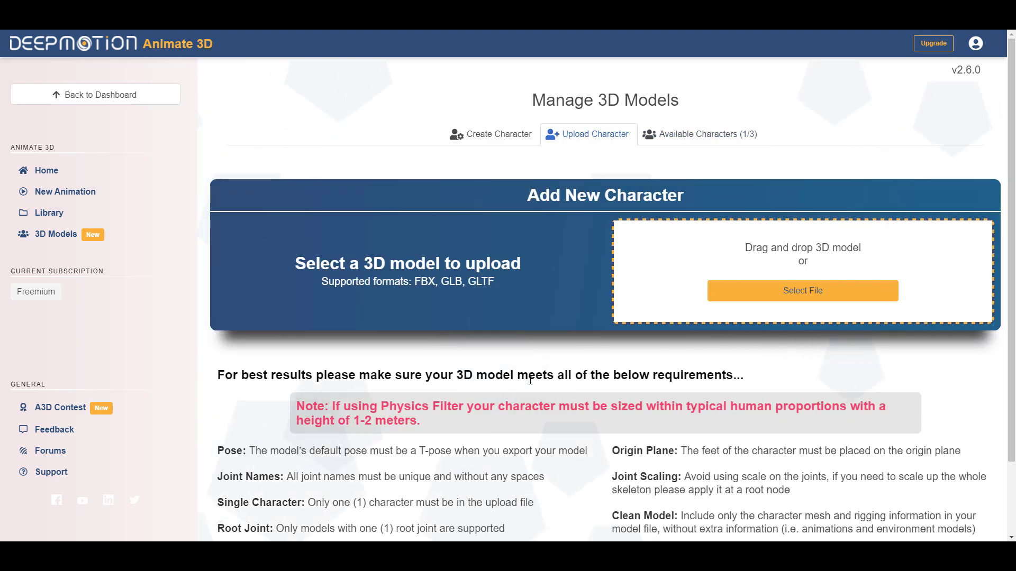
scroll(530, 381, down, 2)
scroll(530, 380, up, 2)
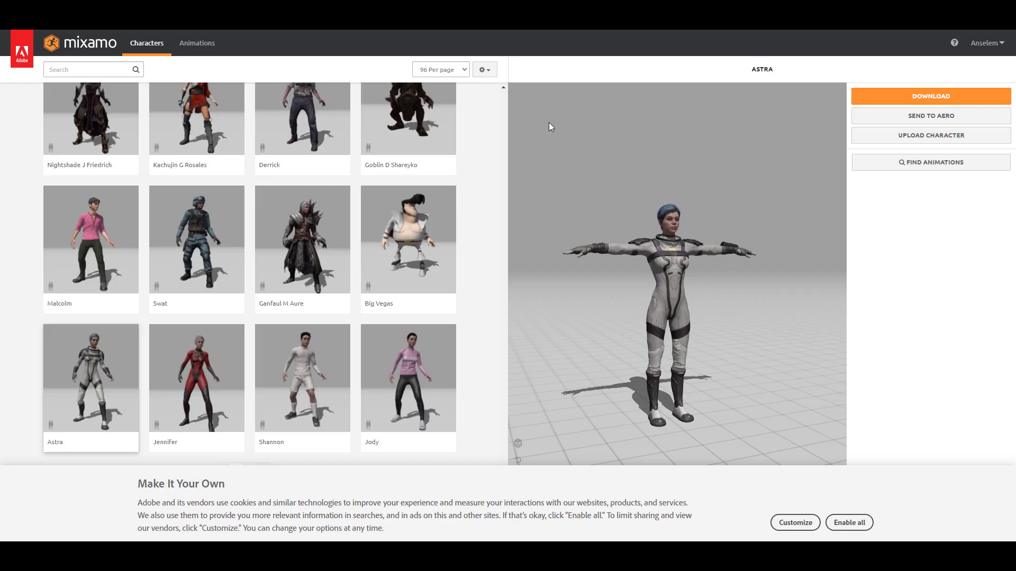
Scroll the Mixamo character grid and orbit and pan the Astra preview from several angles
scroll(332, 204, up, 20)
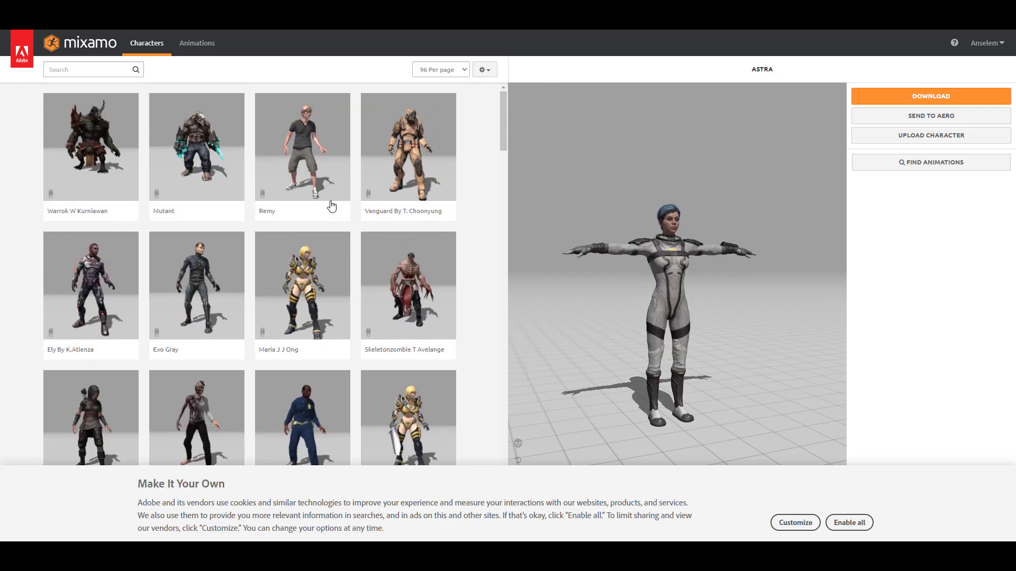
scroll(331, 206, down, 20)
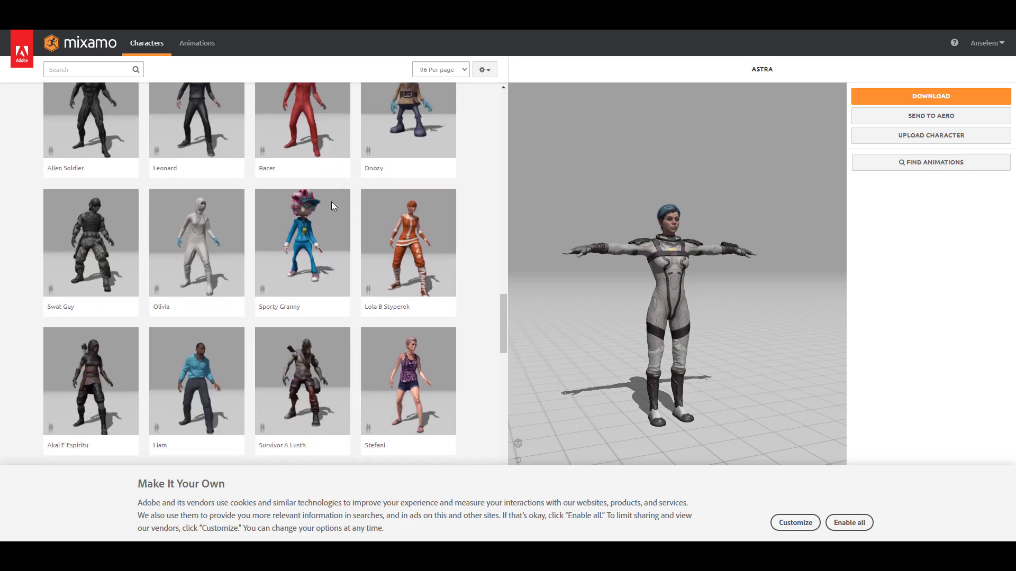
scroll(332, 205, down, 10)
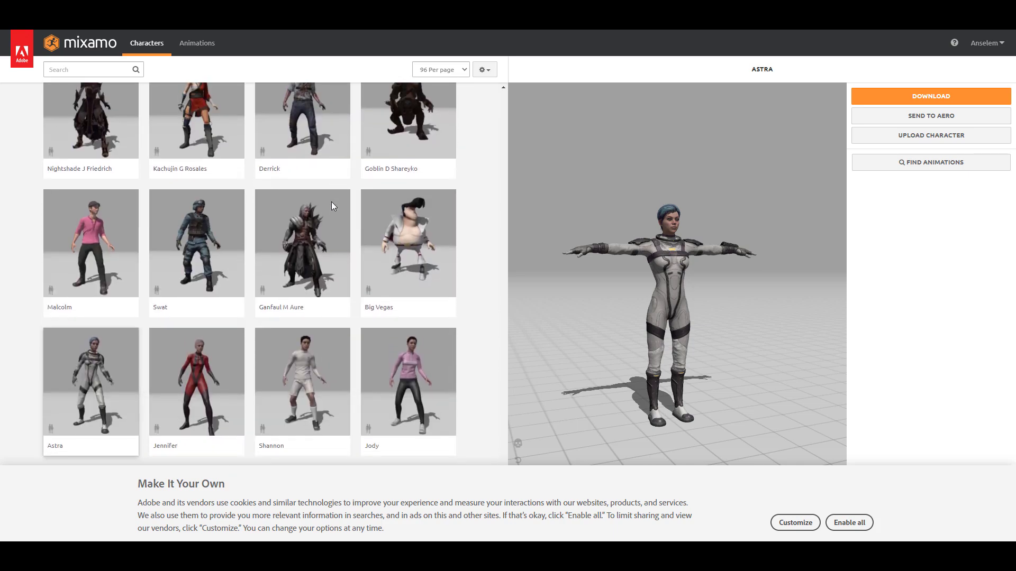
drag(645, 293, 654, 268)
right_drag(654, 268, 686, 269)
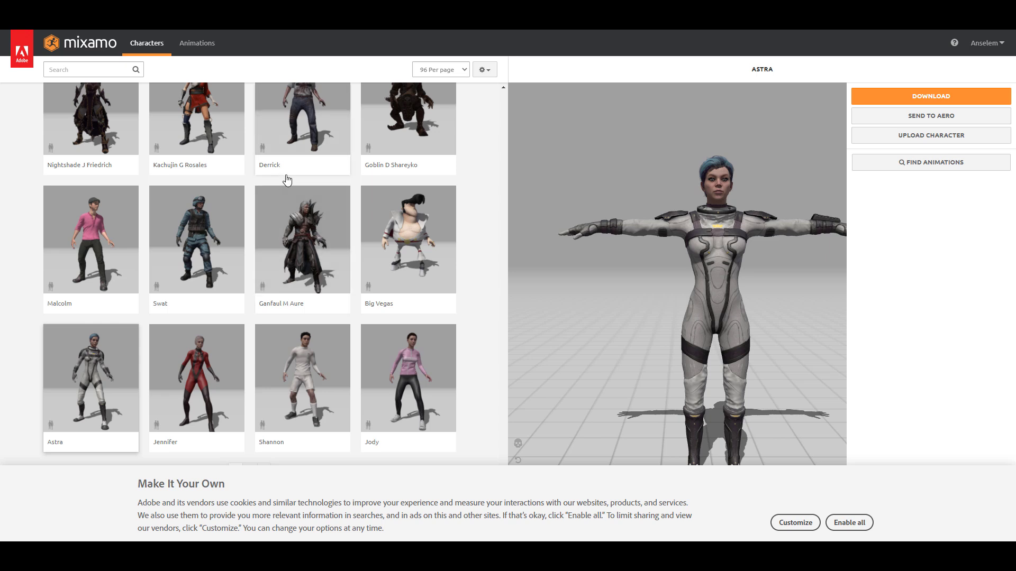
right_drag(709, 268, 719, 261)
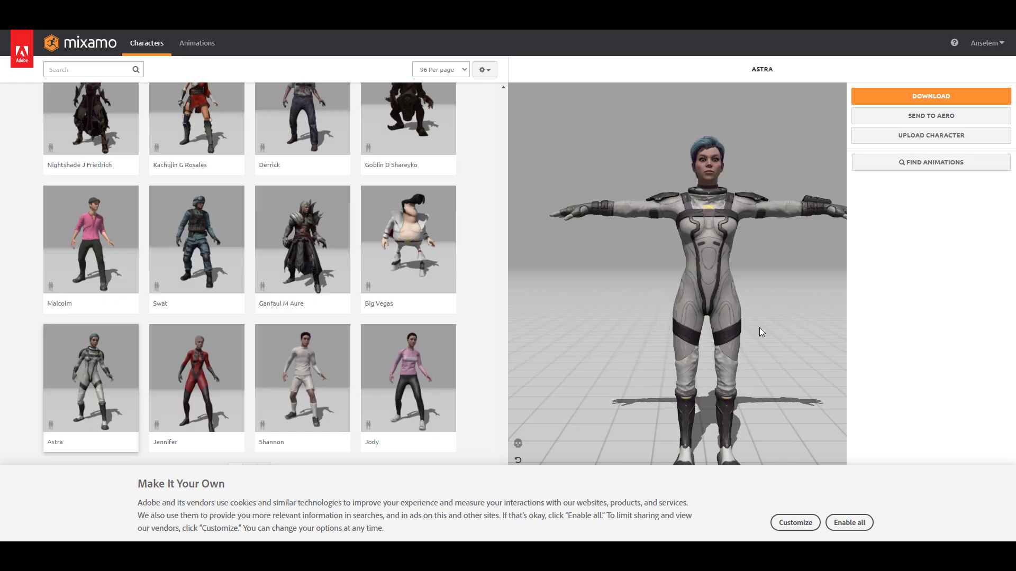
drag(761, 332, 647, 316)
scroll(286, 309, down, 20)
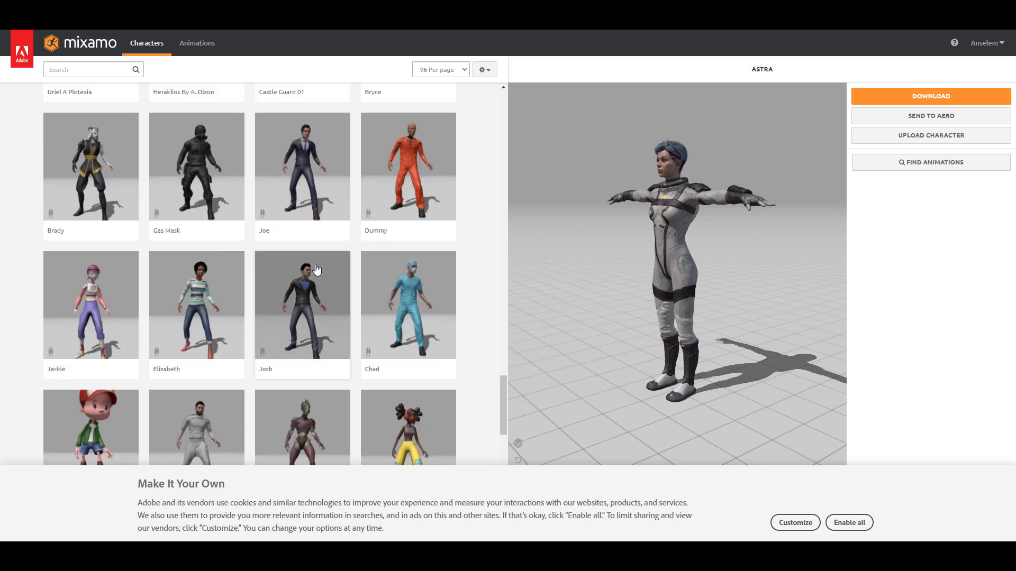
scroll(311, 279, up, 2)
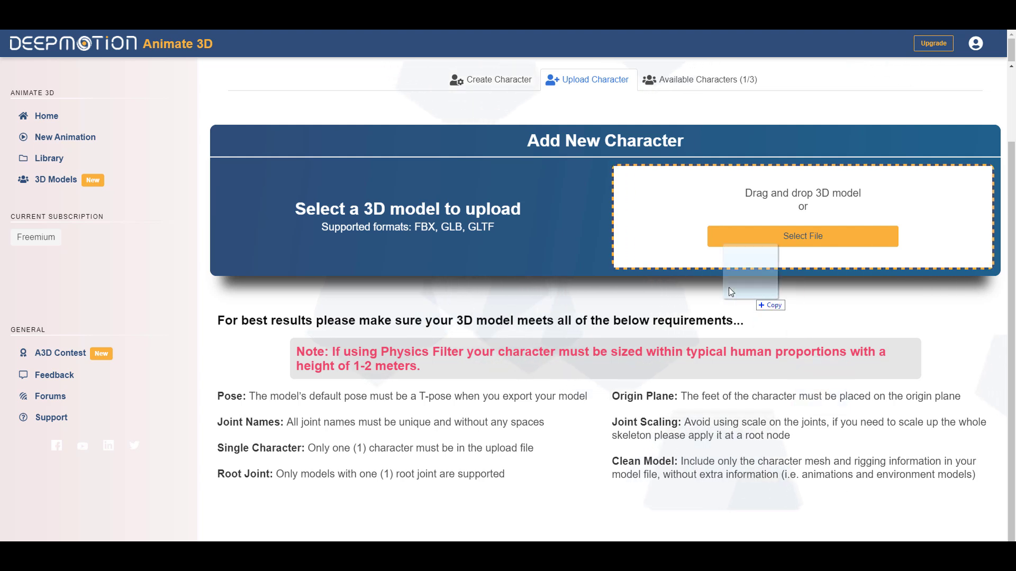
Upload Ch48_nonPBR.fbx (97 MB) as a custom character and acknowledge the success message
drag(728, 287, 682, 207)
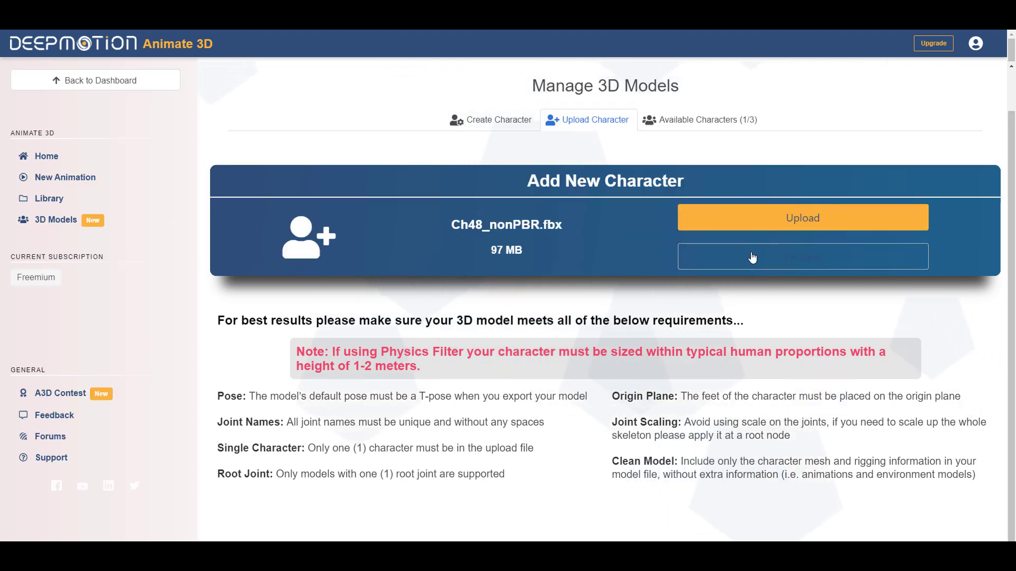
click(768, 225)
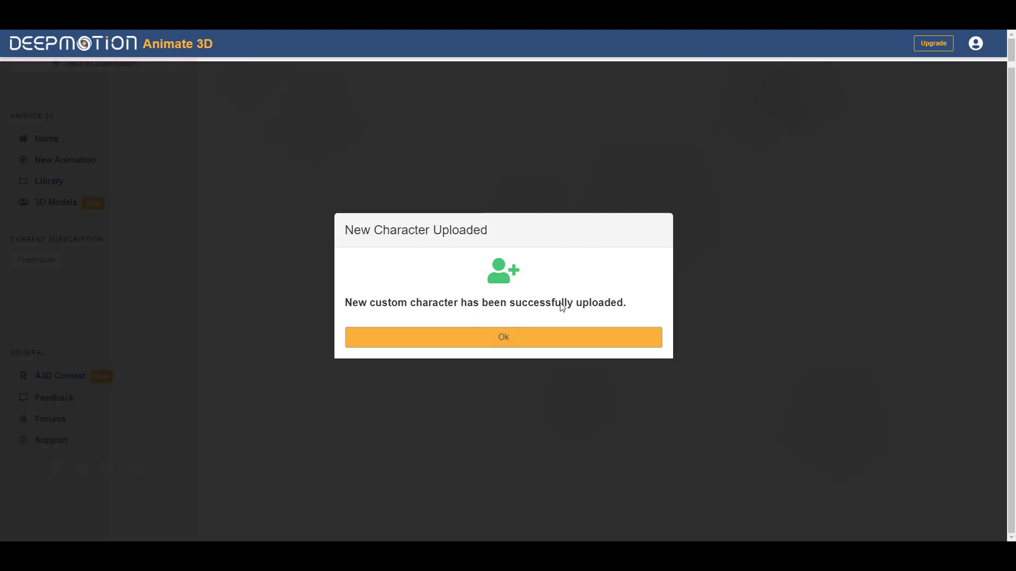
click(483, 340)
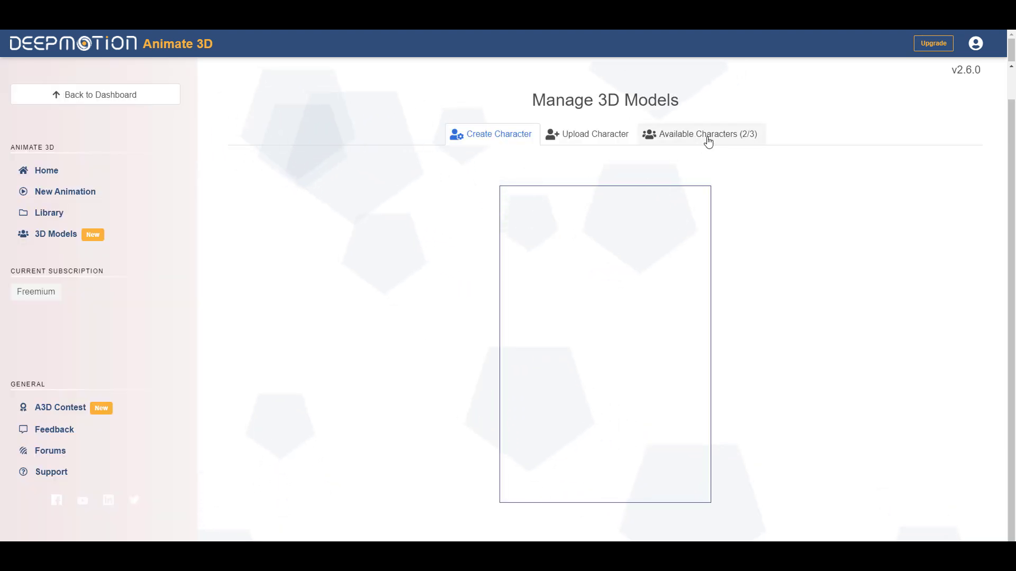
Browse the available characters, Ch48_nonPBR.fbx and Abel, then begin a new animation
click(708, 137)
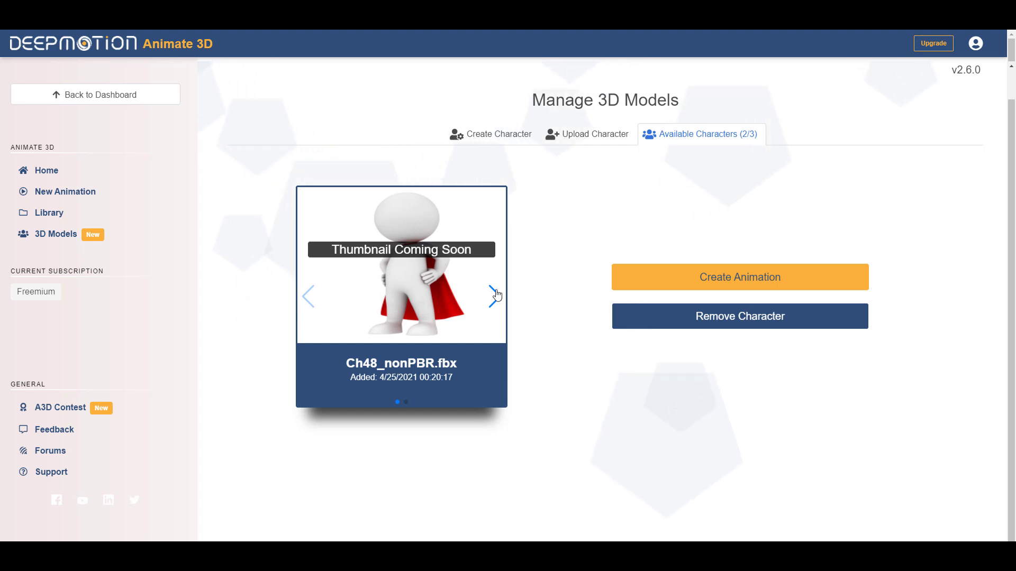
click(495, 296)
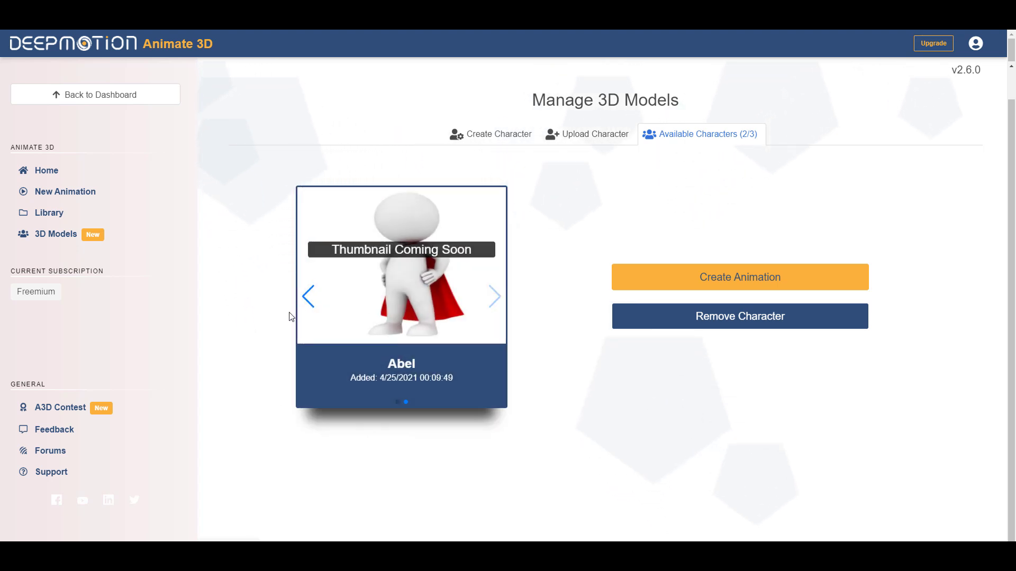
click(308, 297)
click(494, 299)
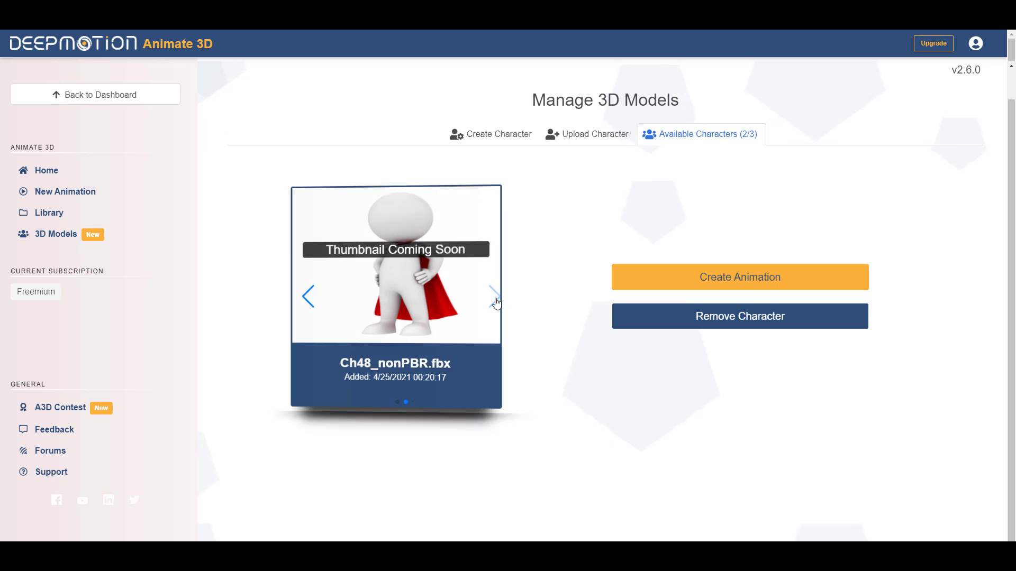
click(308, 297)
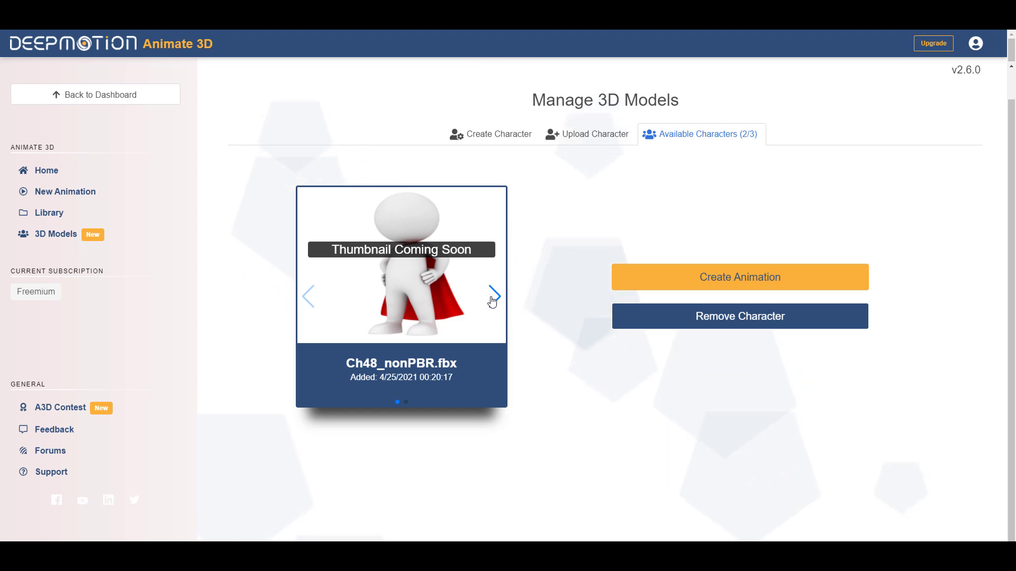
click(50, 195)
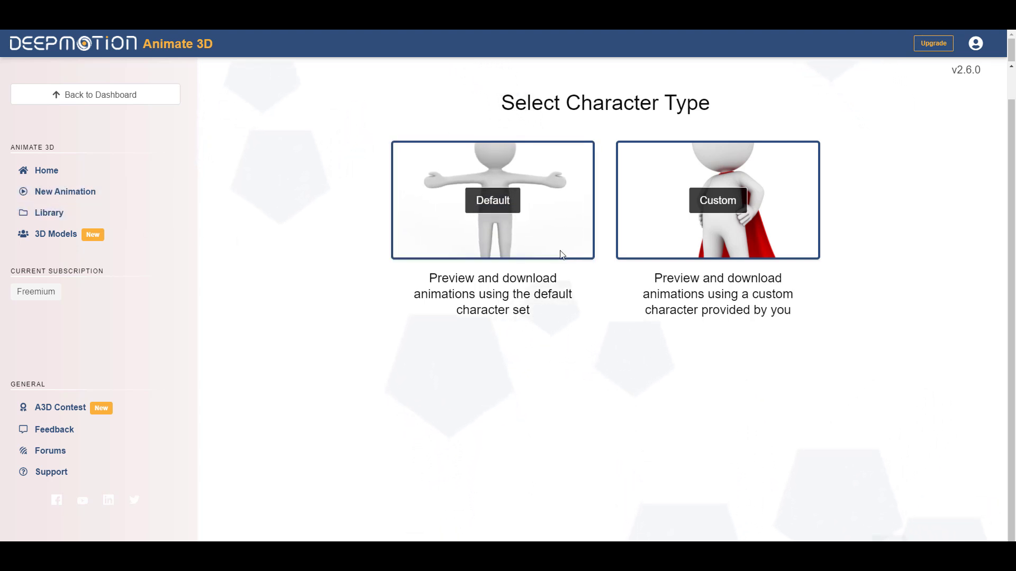
Pick Custom as the character type and show the Available Characters (2/3) list
click(693, 198)
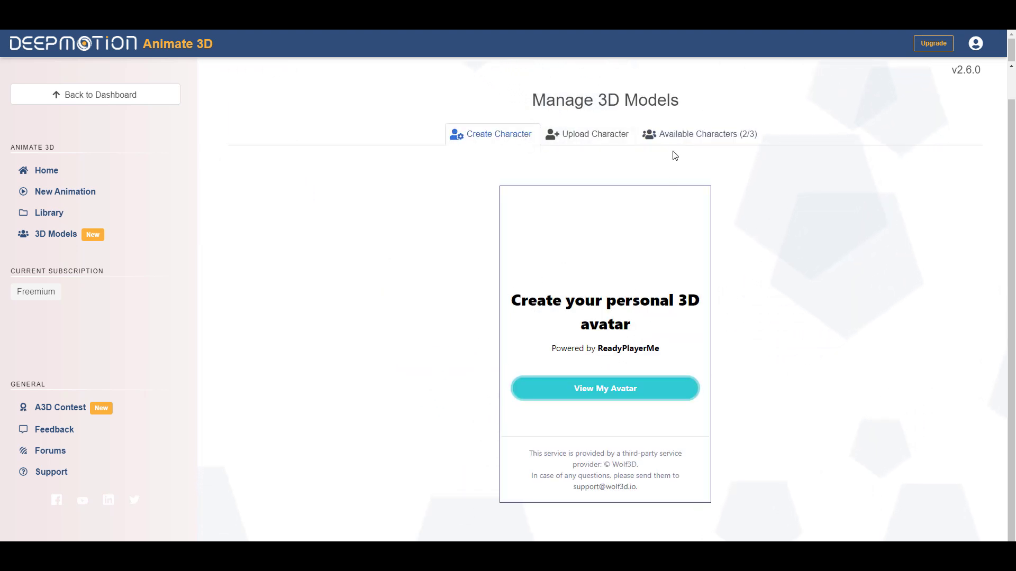
click(680, 136)
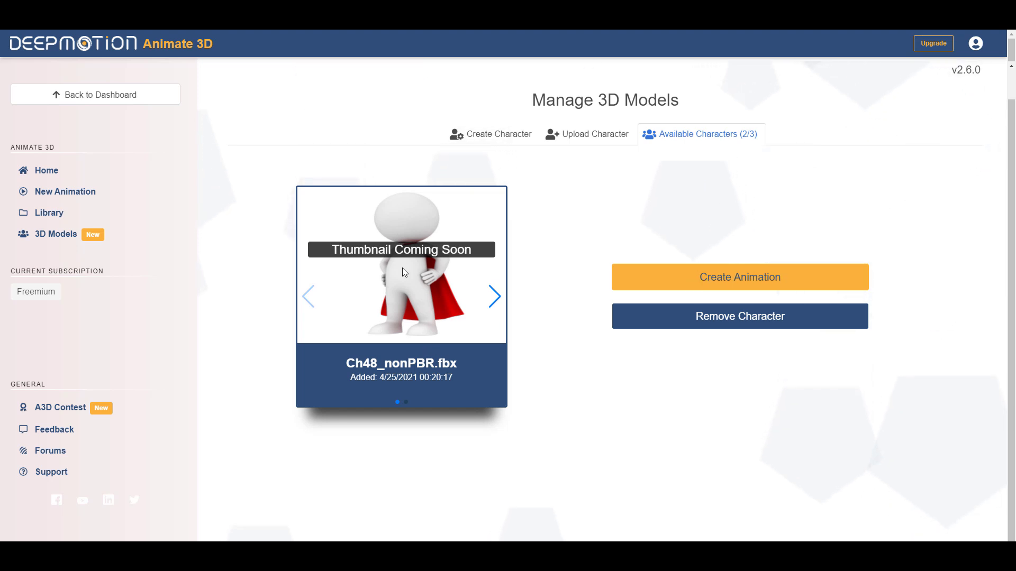
Create an animation using Ch48_nonPBR.fbx to reach the Select Motion Clip page
click(674, 280)
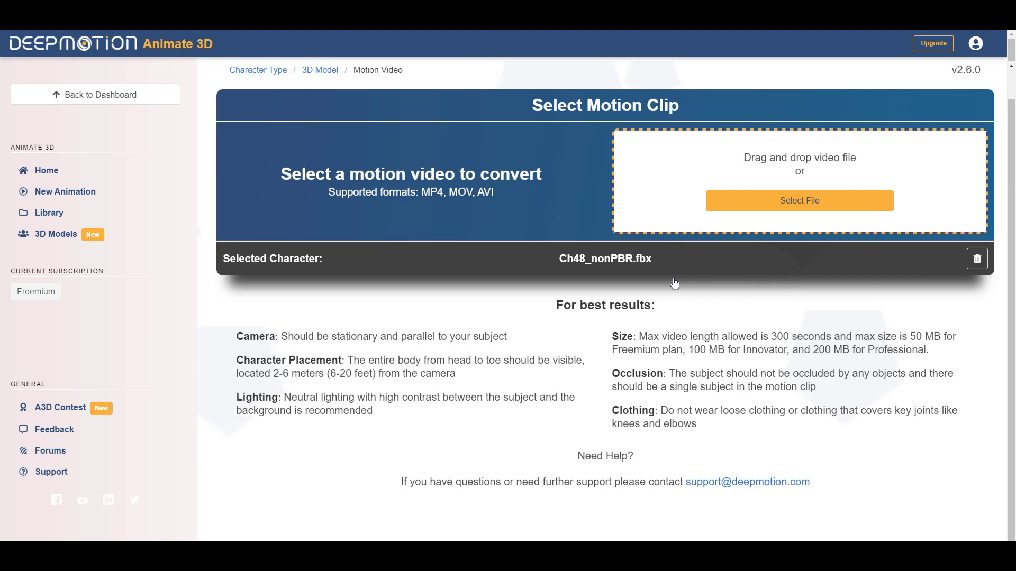